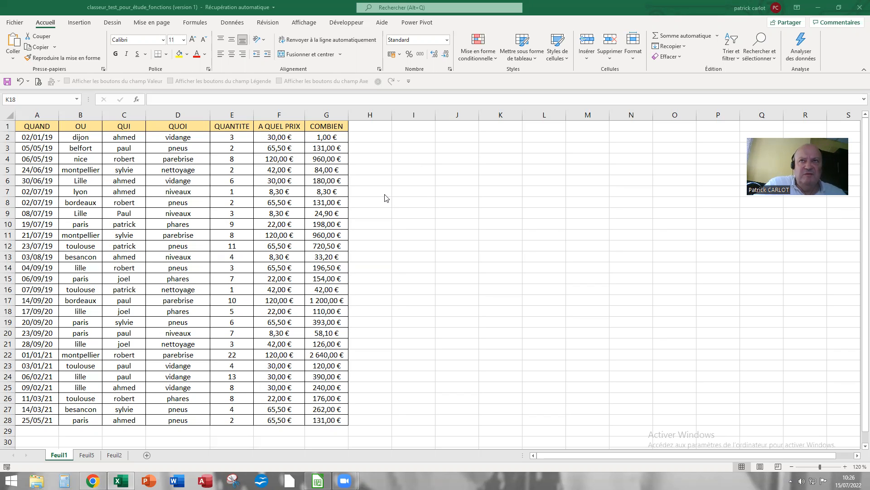
# Step: Insert the current date 15/07/2022 as a fixed value in cell I4 and fill the series down to I11
pyautogui.click(400, 160)
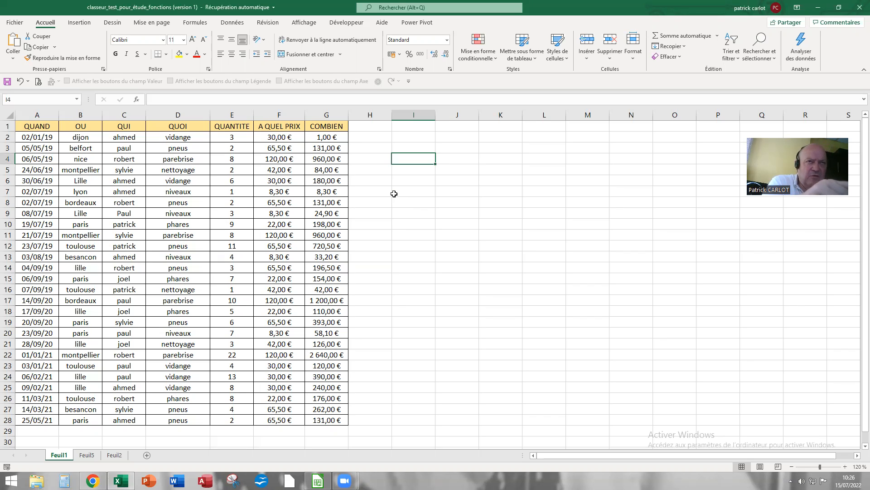
pyautogui.hotkey('ctrl', ';')
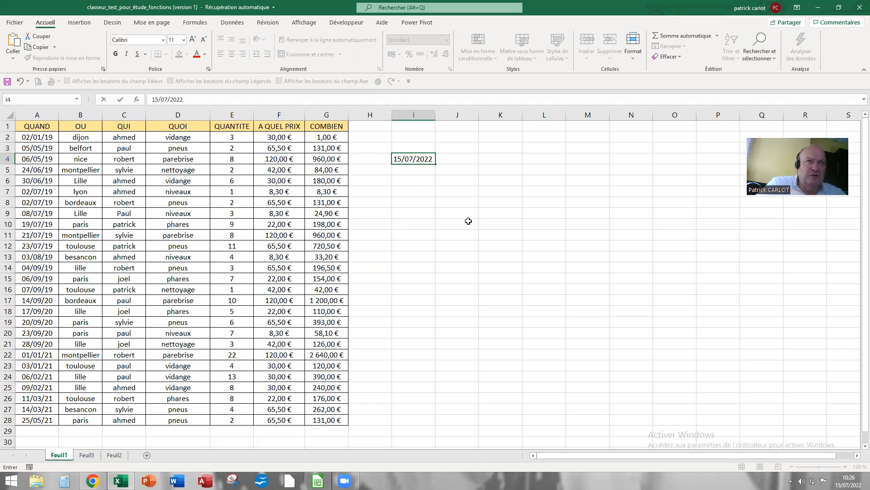
pyautogui.press('Return')
pyautogui.click(414, 159)
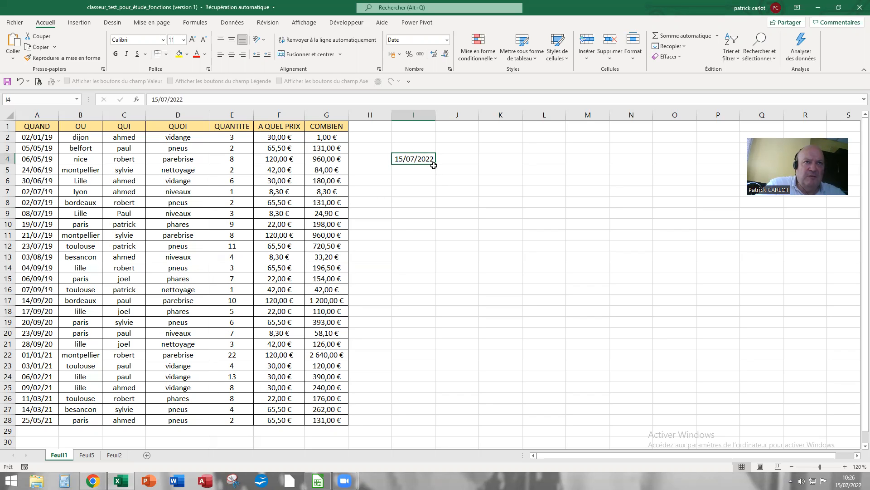
pyautogui.moveTo(436, 164); pyautogui.dragTo(436, 240)
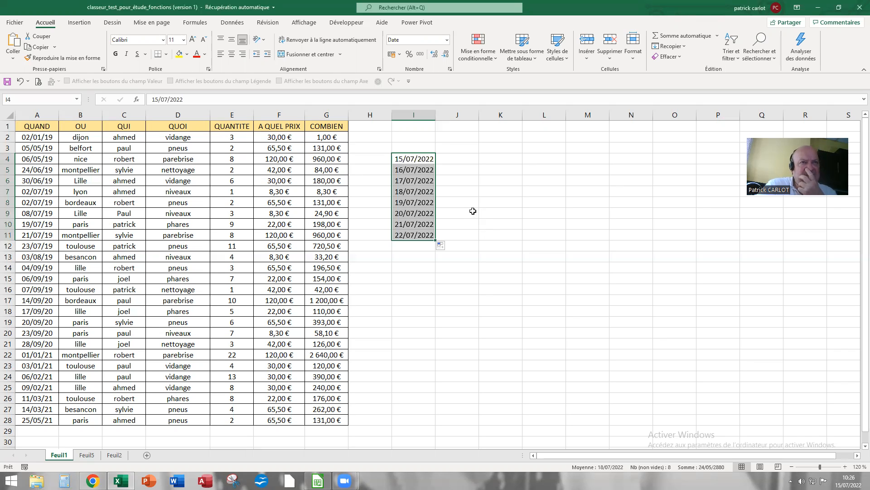
# Step: Inspect the contents of the filled date cells in column I to see whether they hold values or formulas
pyautogui.click(444, 158)
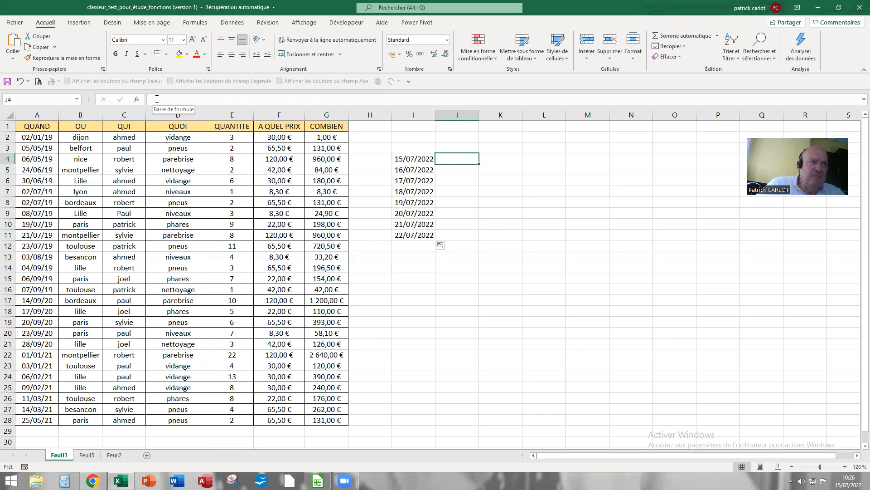
pyautogui.click(405, 158)
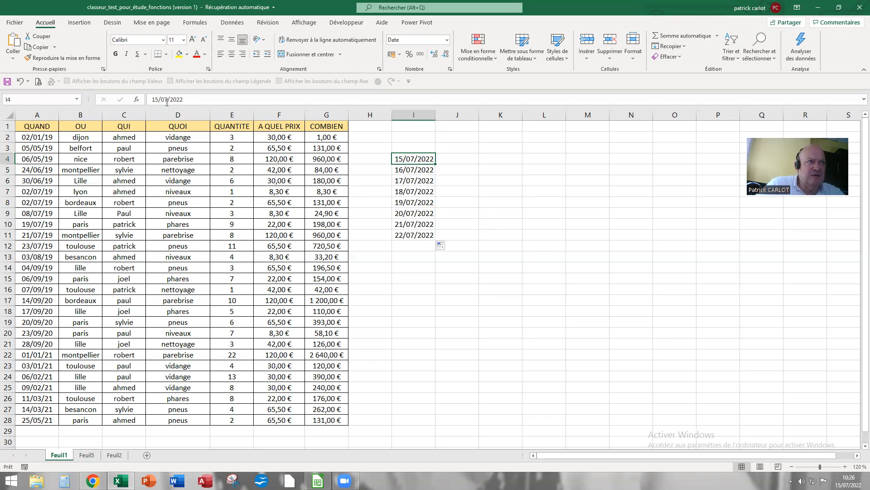
pyautogui.click(409, 172)
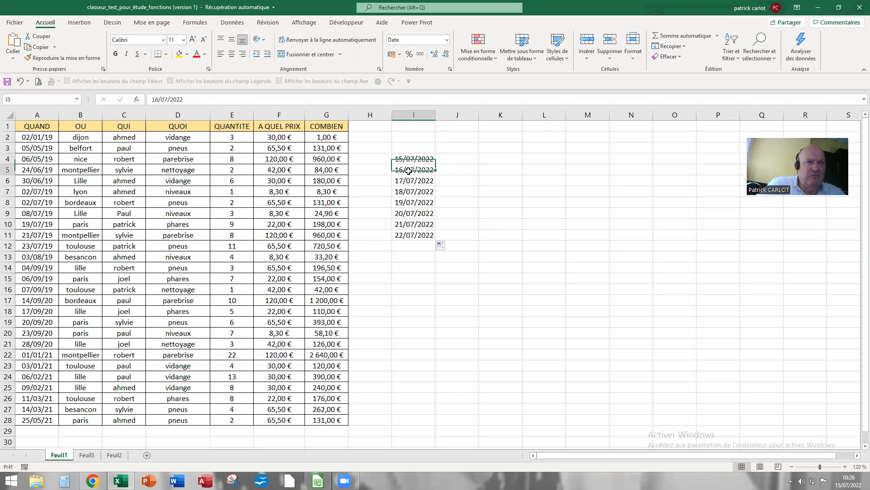
pyautogui.moveTo(410, 187); pyautogui.dragTo(413, 203)
pyautogui.click(415, 214)
pyautogui.click(413, 228)
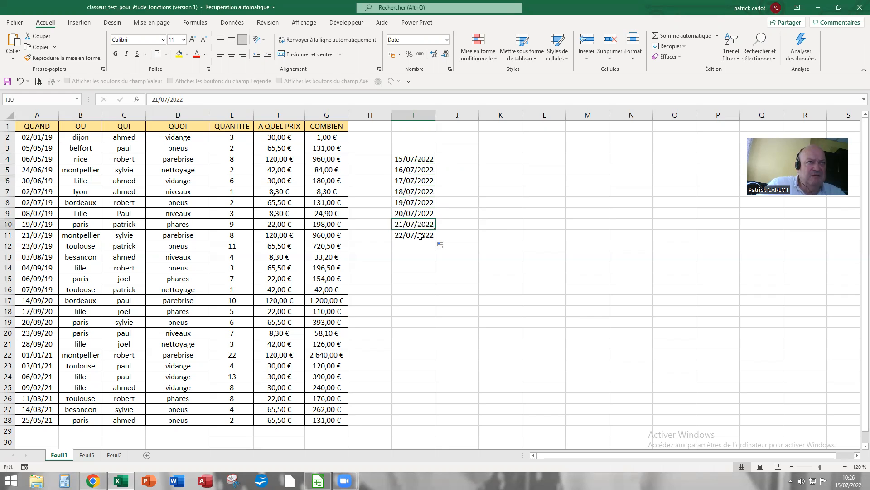
# Step: Enter the formula =AUJOURDHUI() in cell J4 and fill it down to J11
pyautogui.click(447, 161)
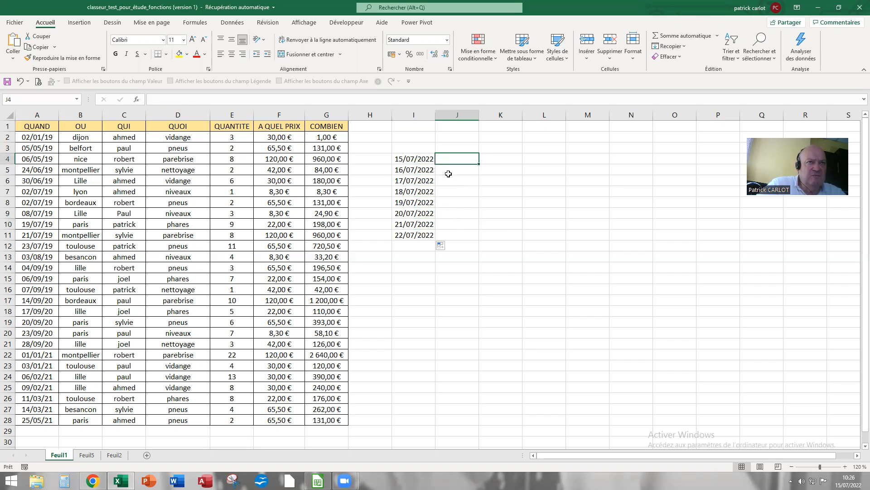
pyautogui.write('=')
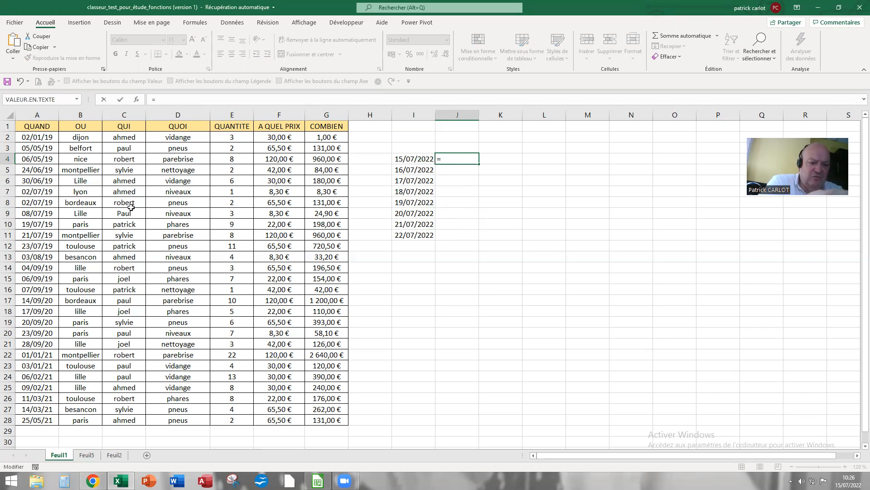
pyautogui.write('aujour')
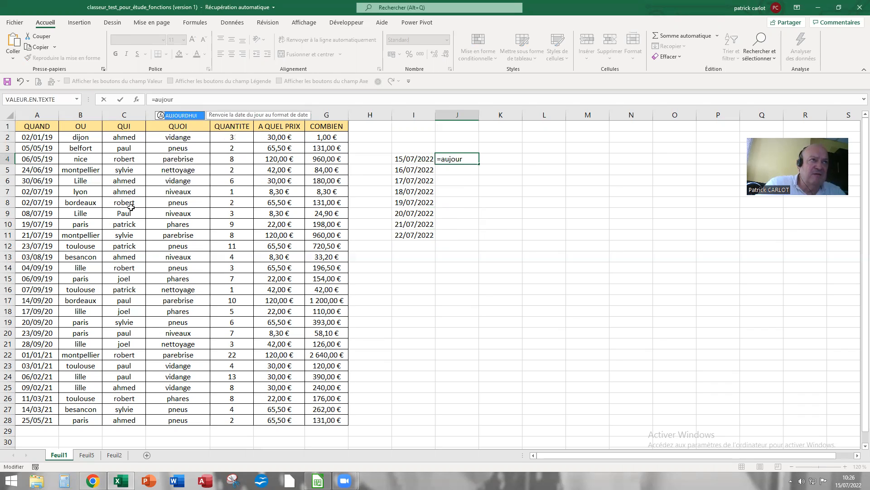
pyautogui.doubleClick(183, 116)
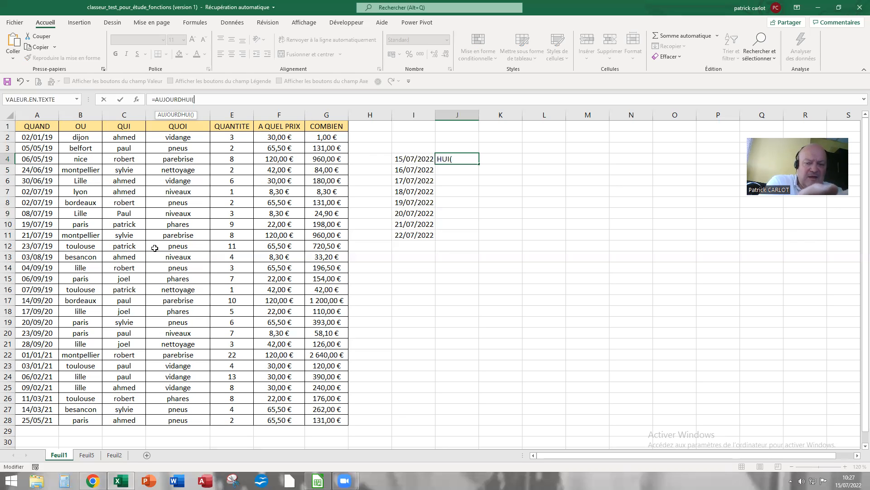
pyautogui.write(')')
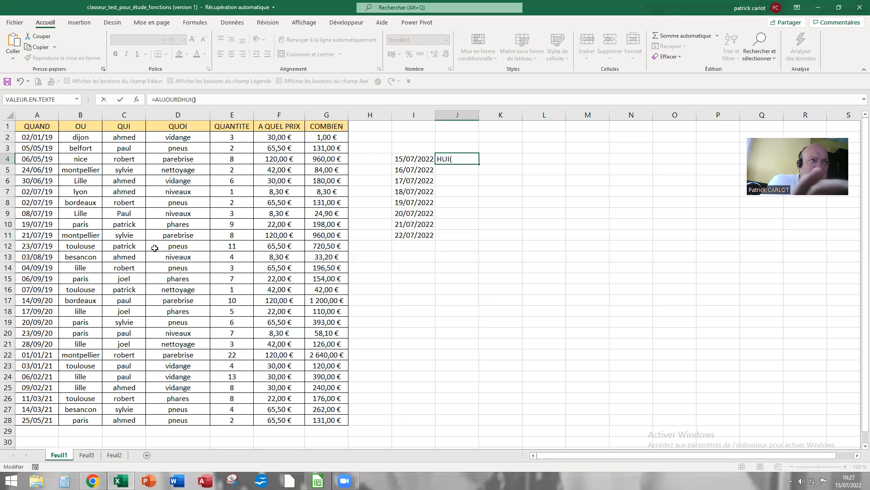
pyautogui.press('Return')
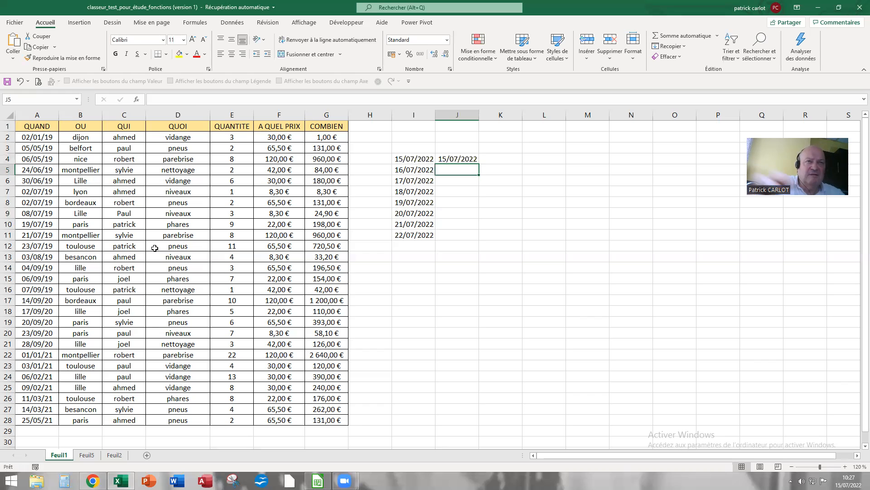
pyautogui.click(463, 161)
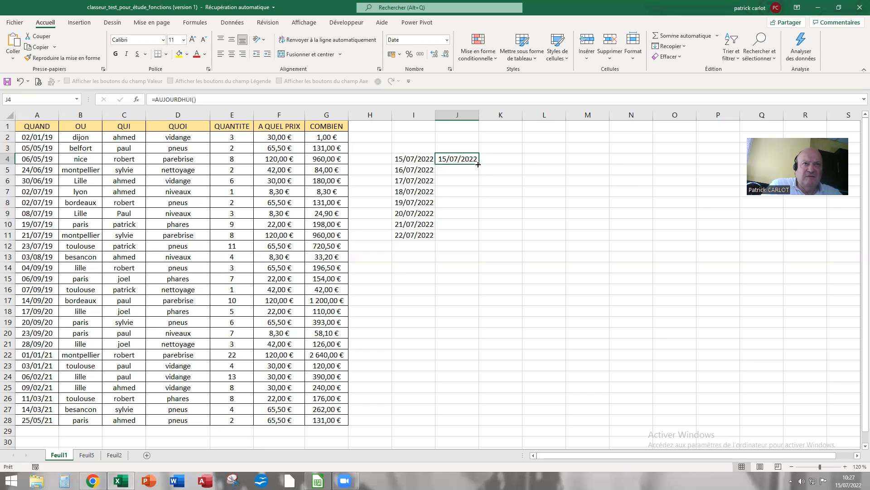
pyautogui.moveTo(480, 165); pyautogui.dragTo(475, 239)
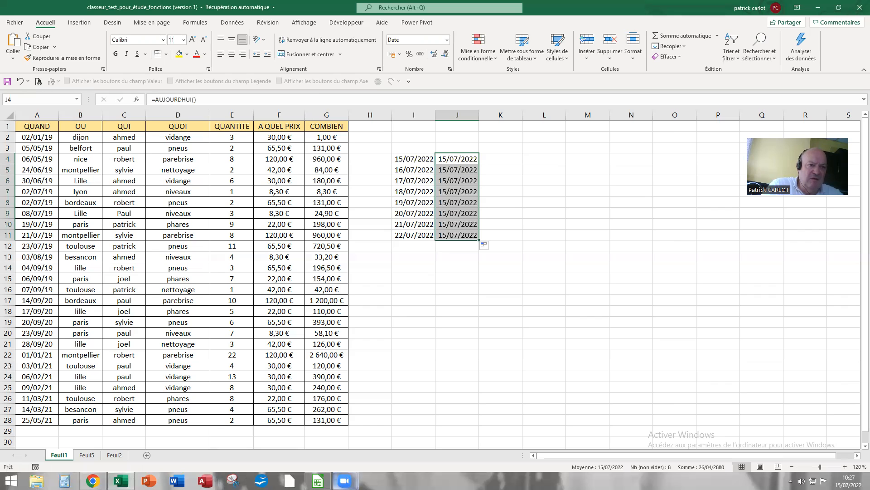
# Step: Switch to the LibreOffice Calc workbook, insert the current date 15/07/2022 as a fixed value in I5, and fill the series down to I12
pyautogui.click(318, 480)
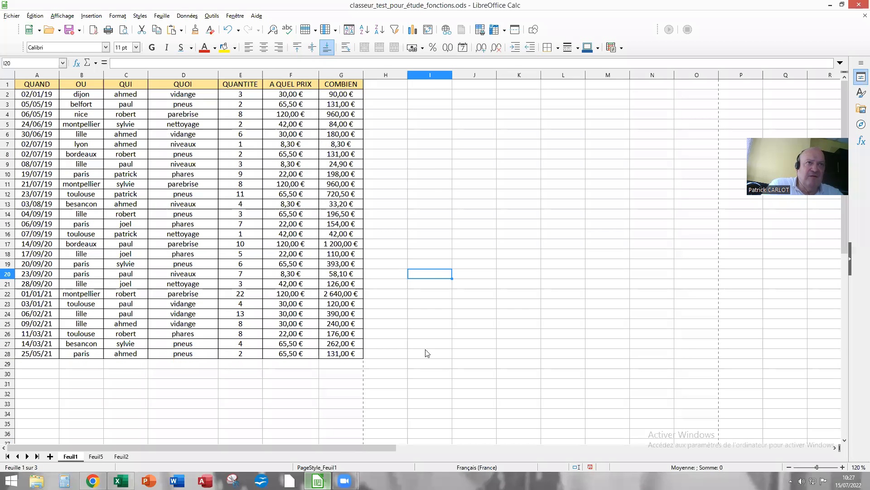
pyautogui.click(415, 126)
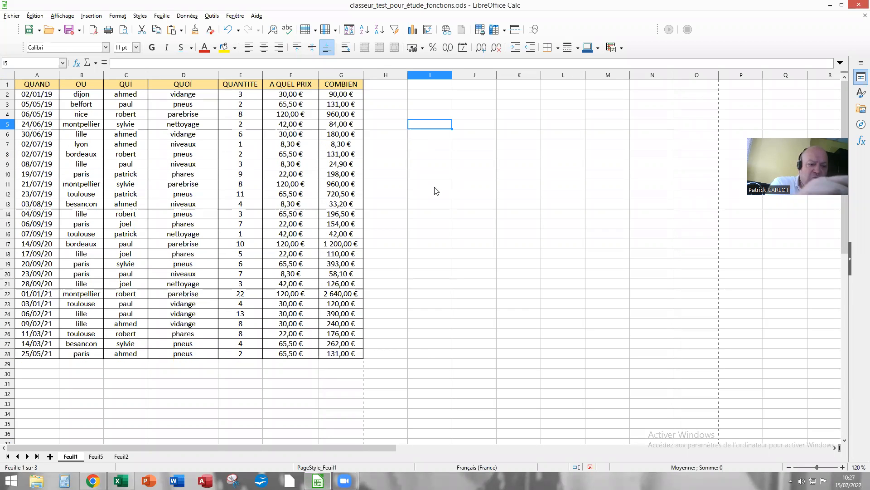
pyautogui.hotkey('ctrl', ';')
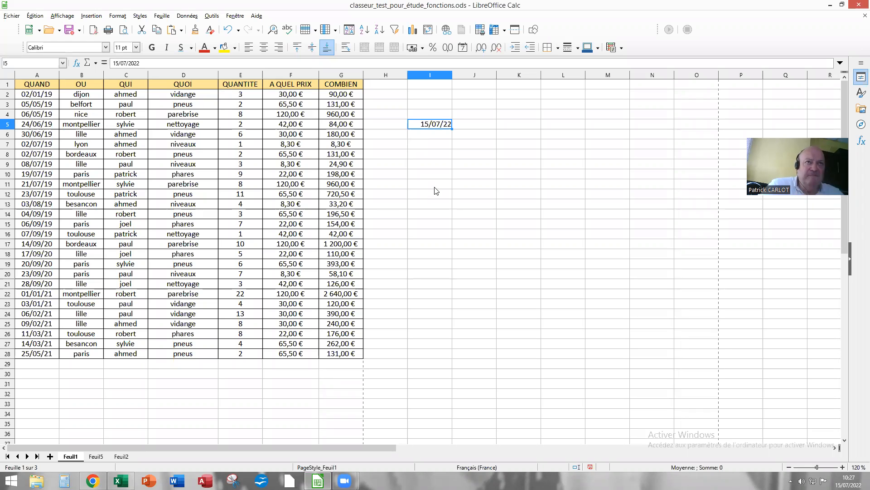
pyautogui.press('Return')
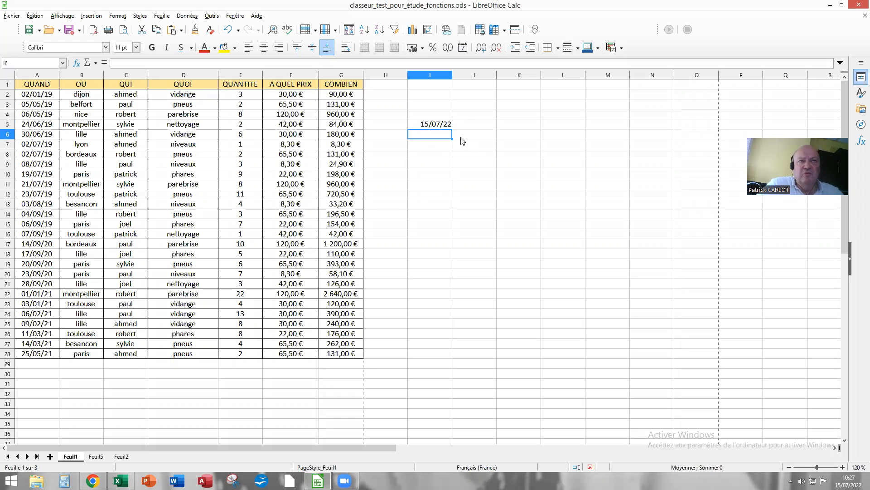
pyautogui.click(438, 126)
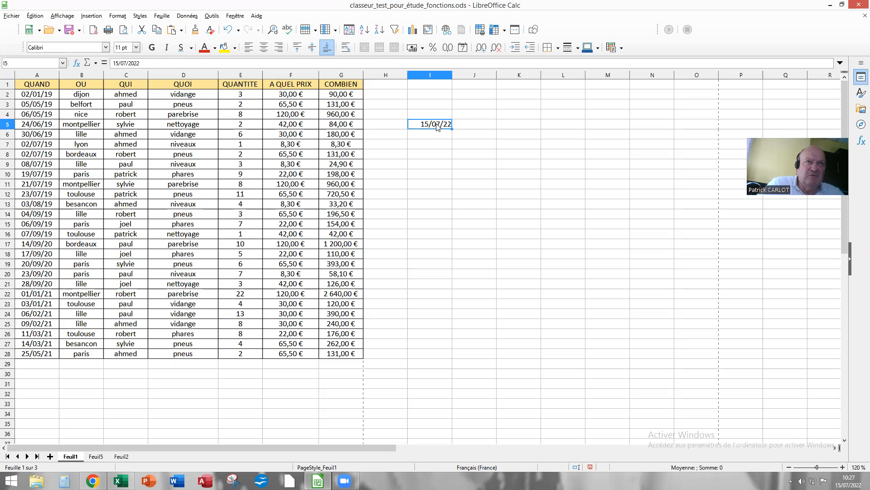
pyautogui.moveTo(451, 129); pyautogui.dragTo(449, 198)
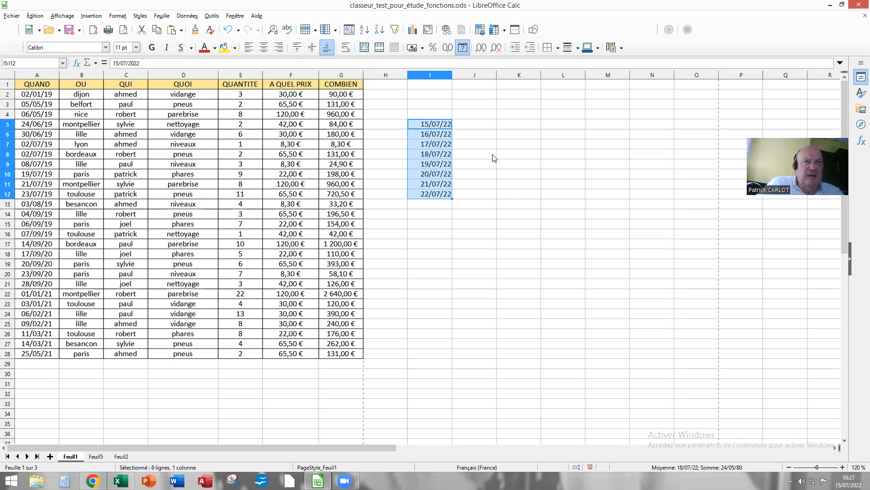
# Step: Enter the formula =AUJOURDHUI() in cell J5 and copy it down to J12
pyautogui.click(466, 129)
pyautogui.doubleClick(466, 130)
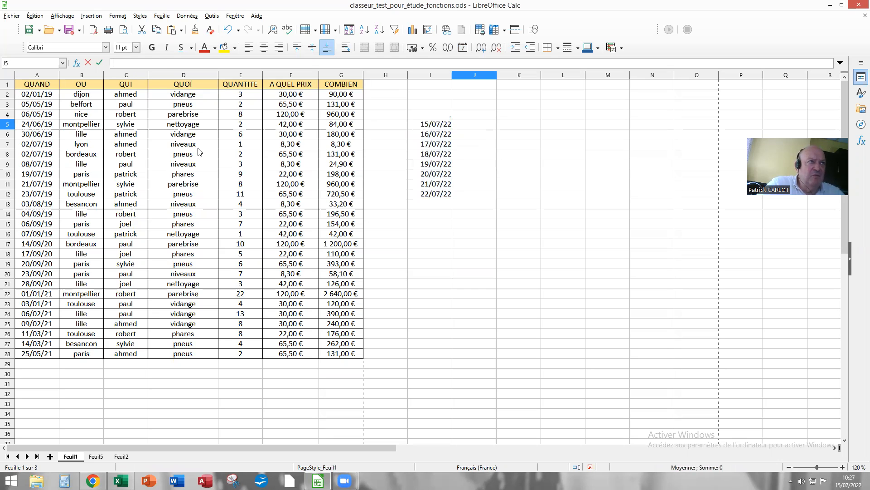
pyautogui.write('=')
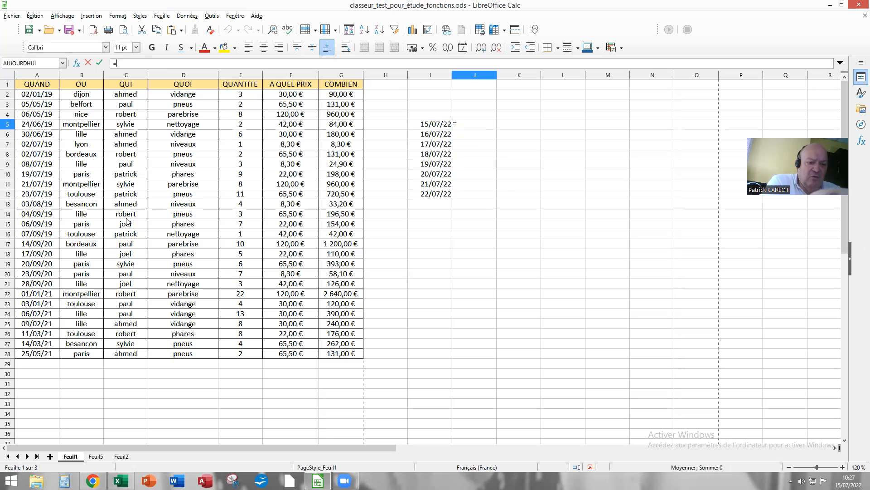
pyautogui.write('aujour')
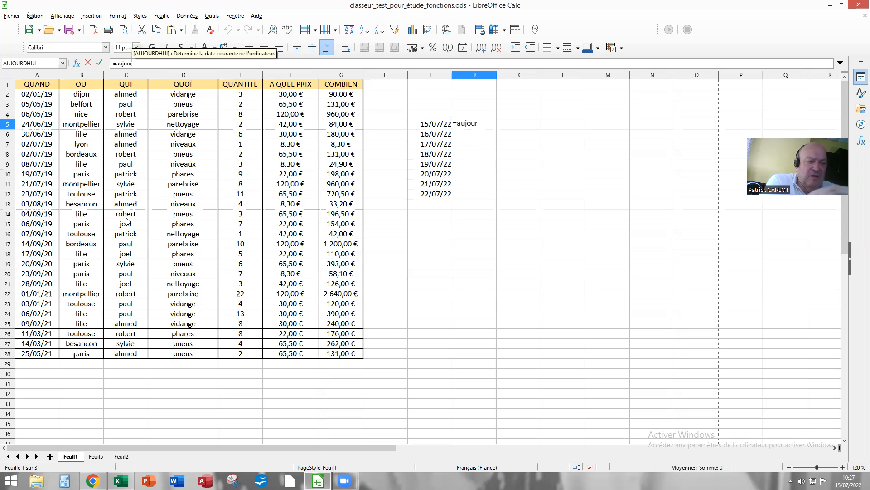
pyautogui.write('dhui')
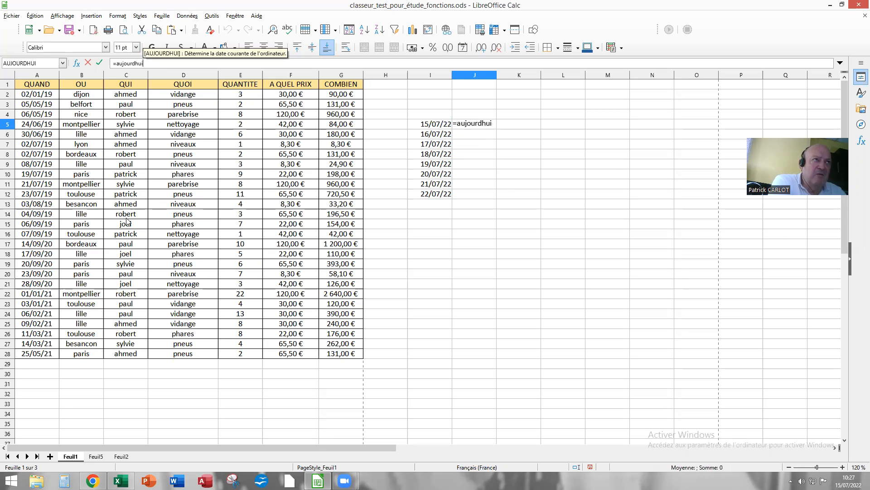
pyautogui.write('()')
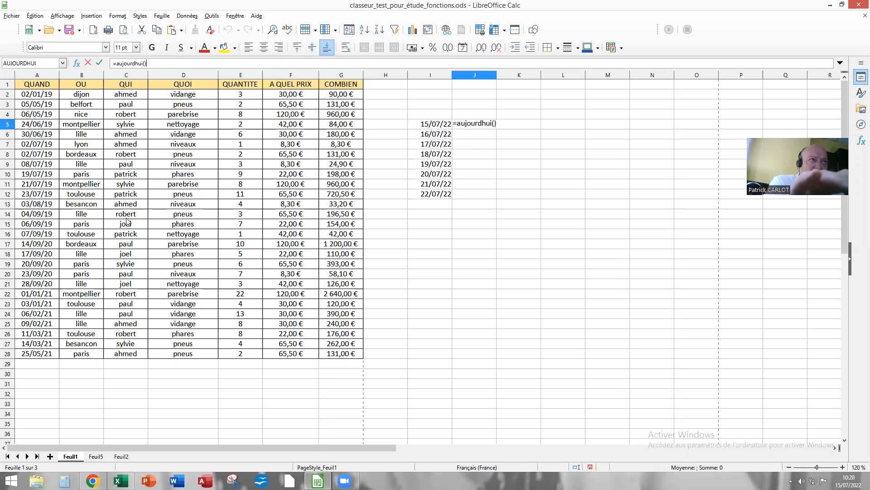
pyautogui.press('Return')
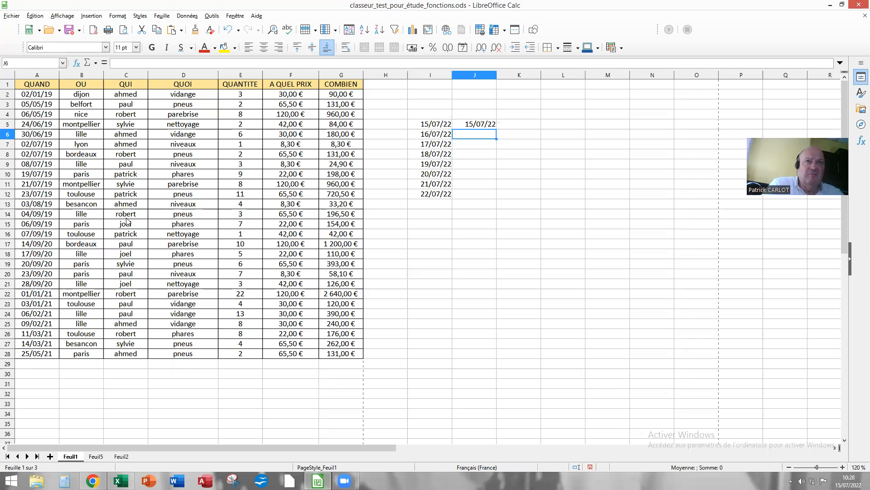
pyautogui.click(479, 127)
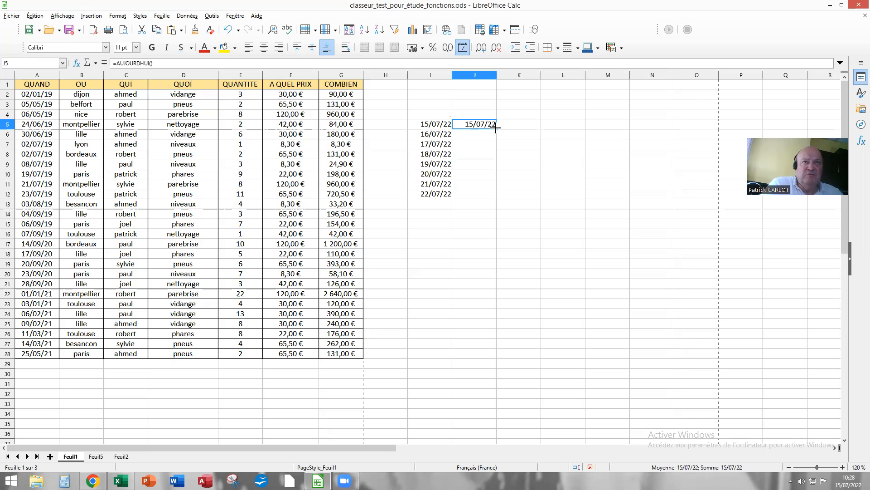
pyautogui.moveTo(496, 130); pyautogui.dragTo(499, 194)
pyautogui.click(520, 166)
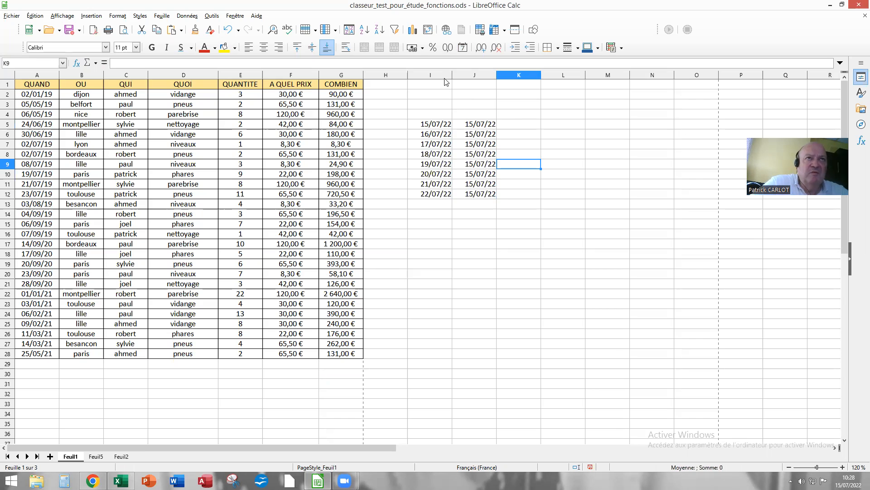
# Step: Delete columns I and J containing the test dates
pyautogui.moveTo(434, 79); pyautogui.dragTo(462, 79)
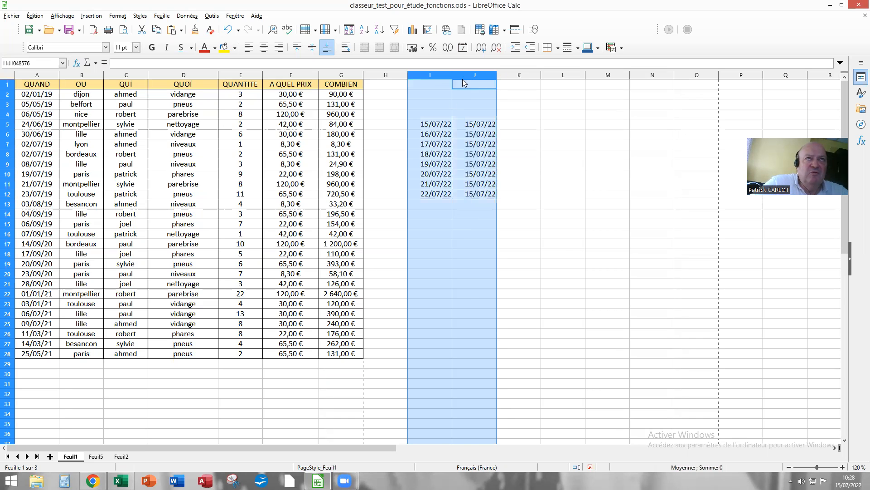
pyautogui.rightClick(448, 105)
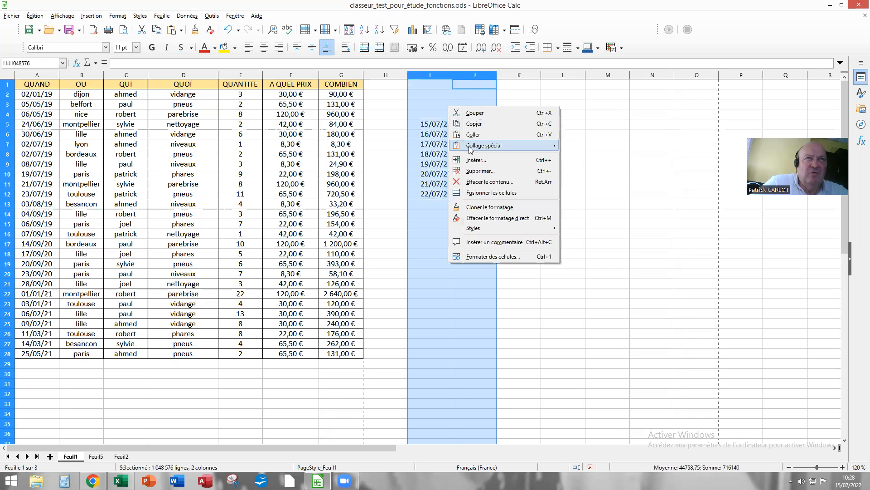
pyautogui.click(480, 171)
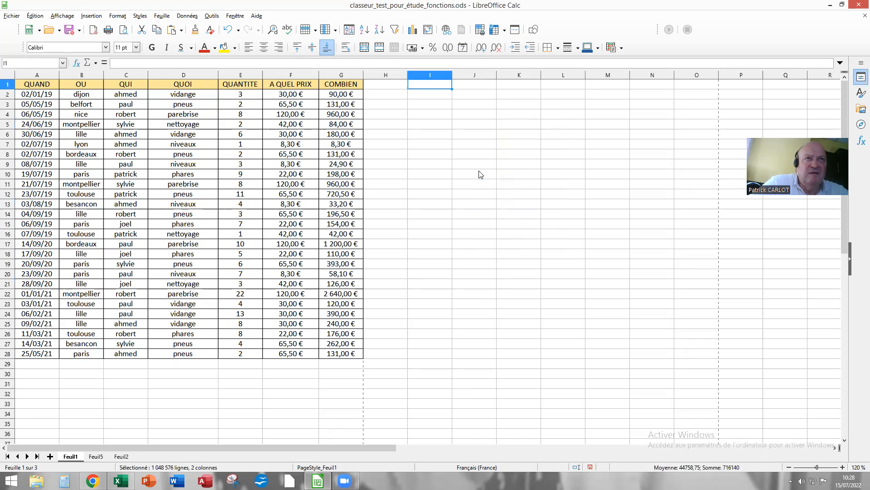
# Step: Enter the number 3 in cell I5 and 5 in cell I6
pyautogui.click(417, 128)
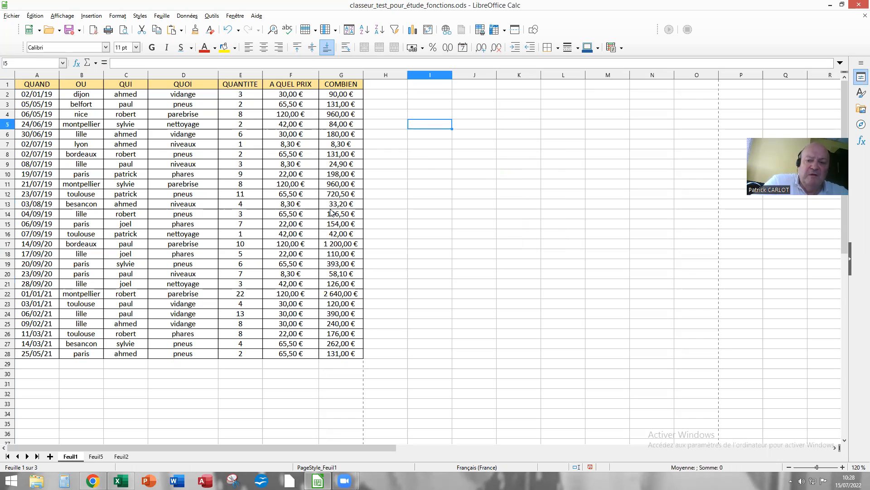
pyautogui.write('3')
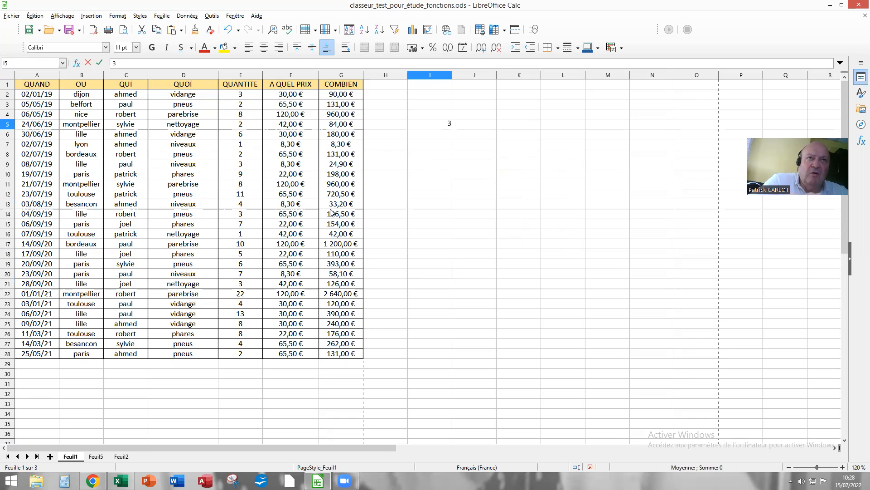
pyautogui.press('Return')
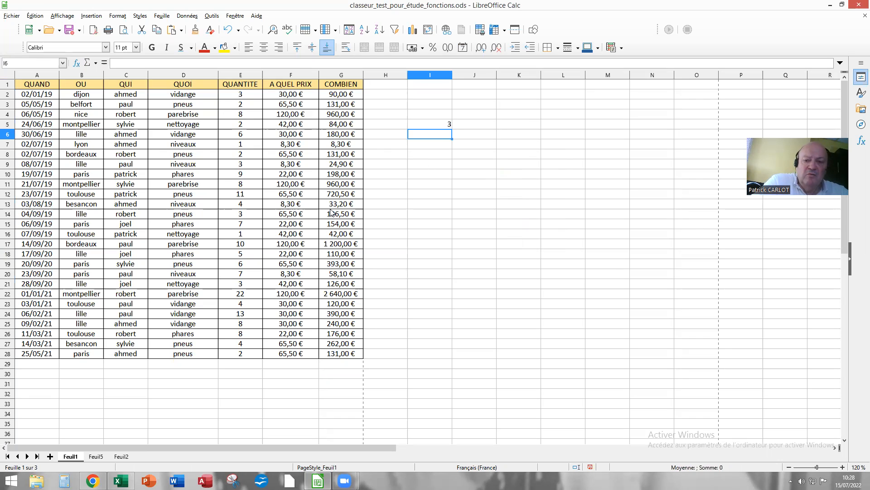
pyautogui.write('5')
pyautogui.press('Return')
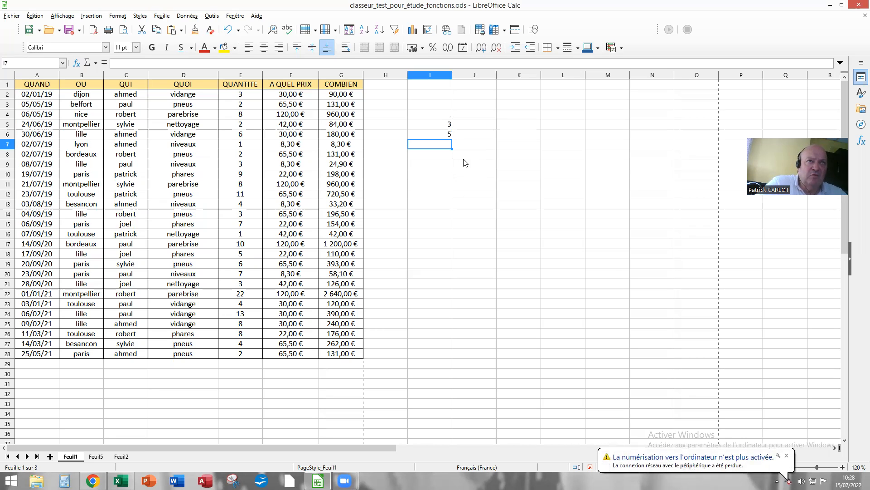
# Step: Try filling down from cell I5 alone to I14, and undo the fill
pyautogui.click(431, 137)
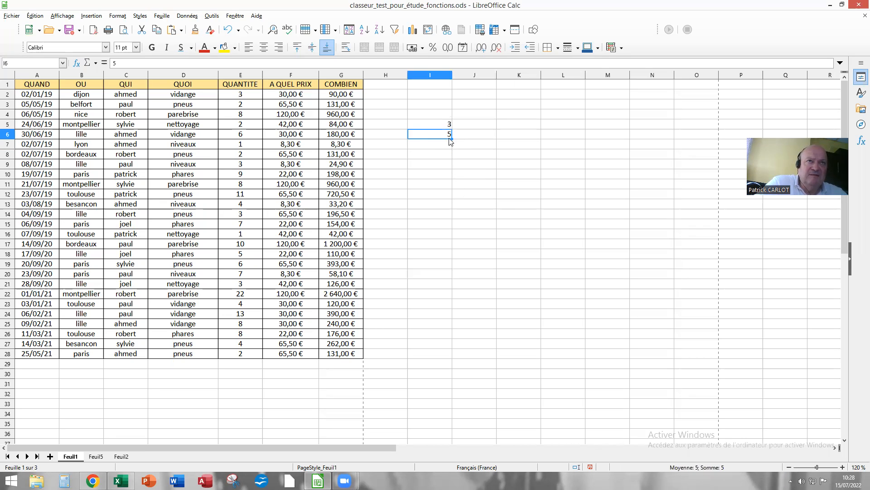
pyautogui.click(433, 126)
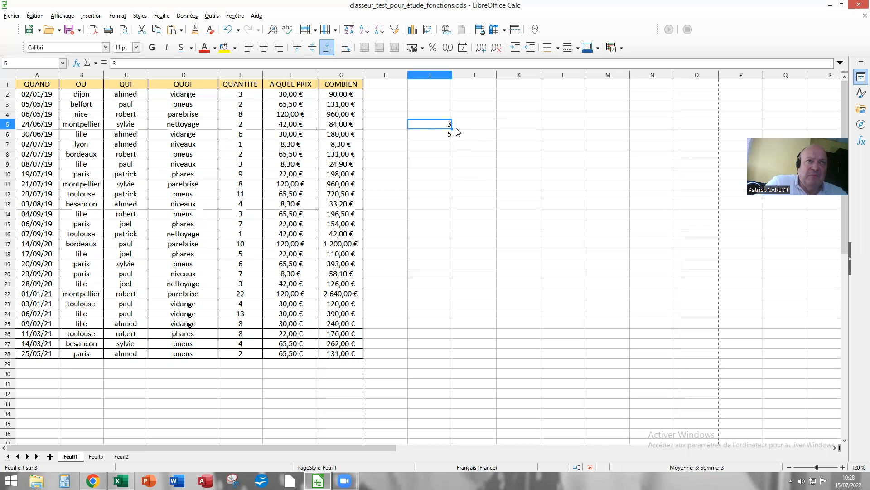
pyautogui.moveTo(451, 129); pyautogui.dragTo(453, 217)
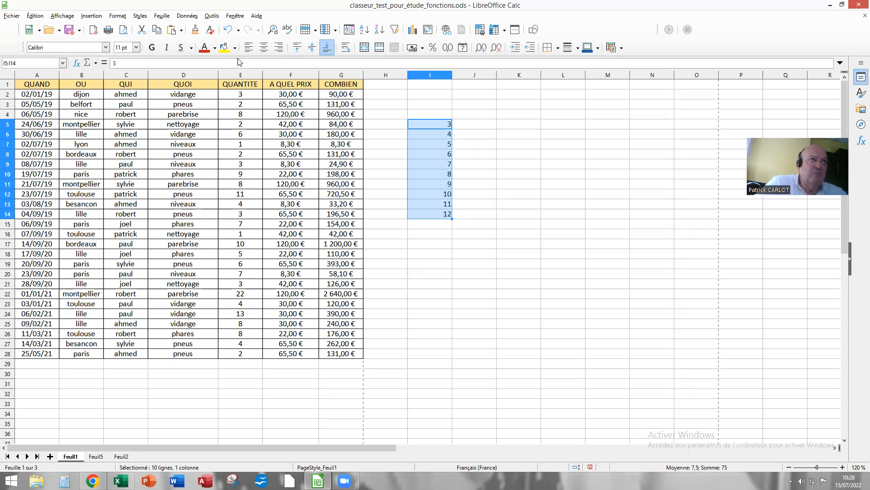
pyautogui.click(228, 31)
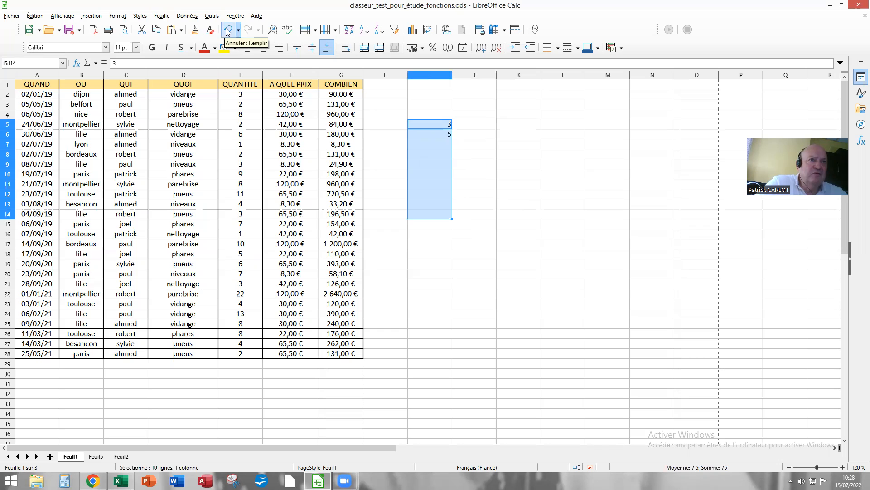
pyautogui.click(488, 153)
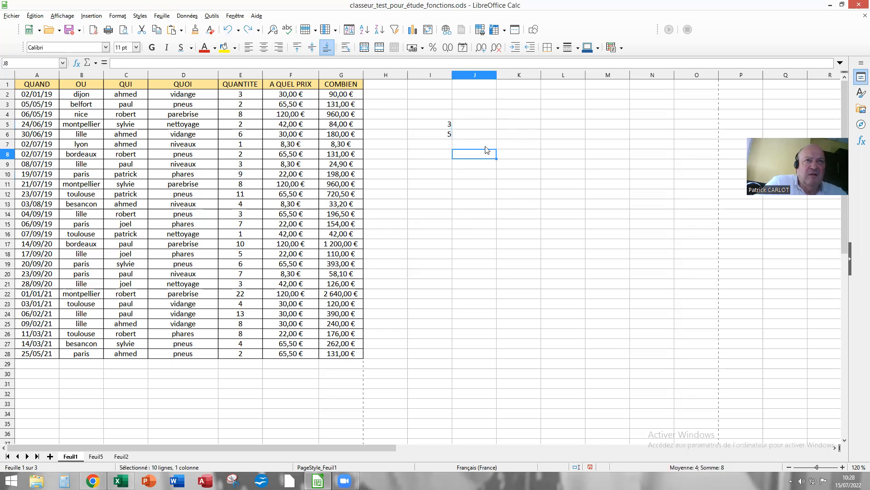
# Step: Try filling down from cell I6 alone to I13, and undo the fill
pyautogui.click(433, 135)
pyautogui.moveTo(451, 141); pyautogui.dragTo(451, 207)
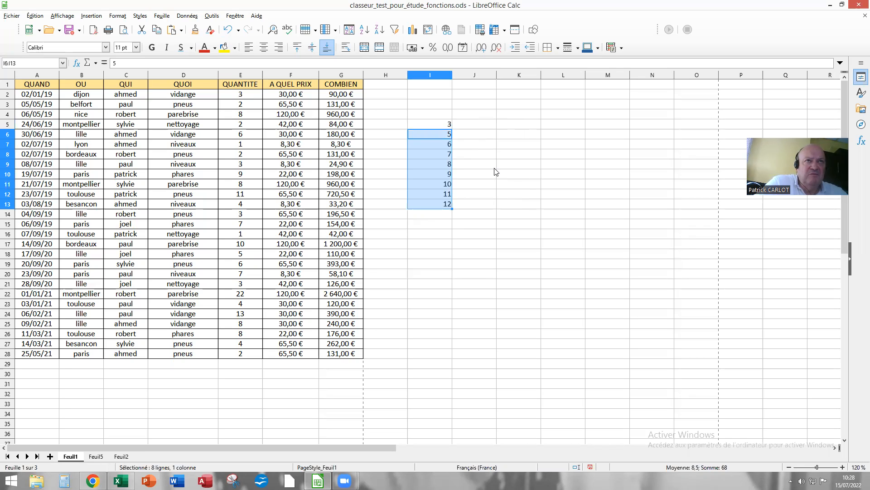
pyautogui.click(229, 30)
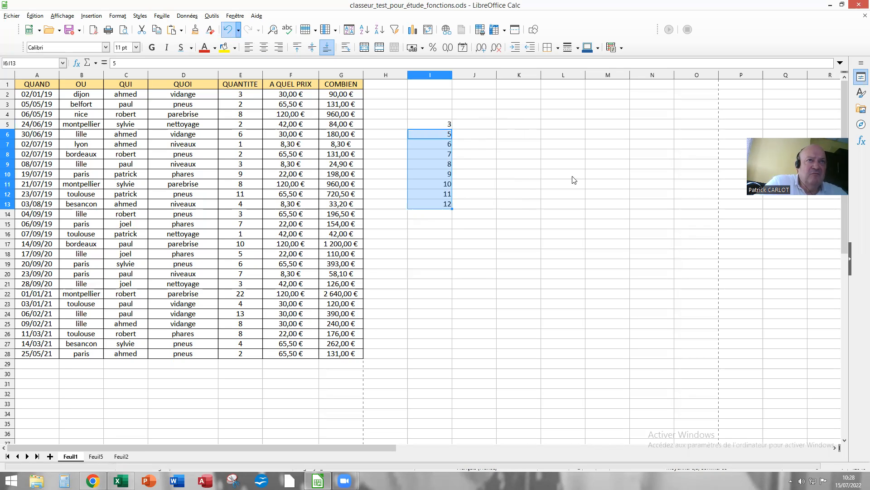
pyautogui.click(494, 156)
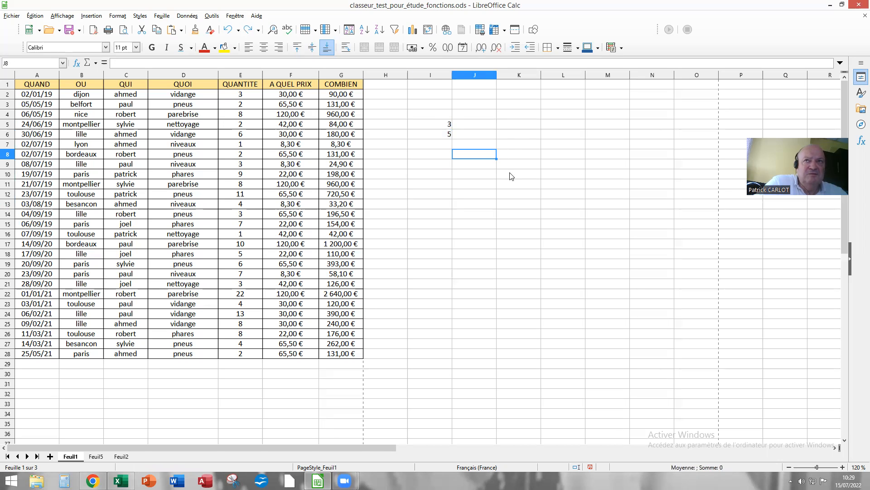
# Step: Fill the series defined by cells I5 and I6 together down to I13
pyautogui.moveTo(440, 126); pyautogui.dragTo(440, 132)
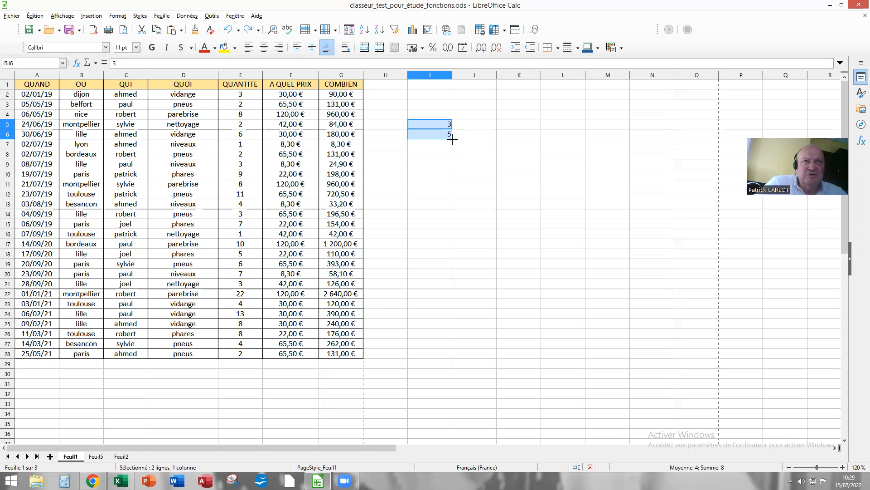
pyautogui.moveTo(452, 139); pyautogui.dragTo(453, 210)
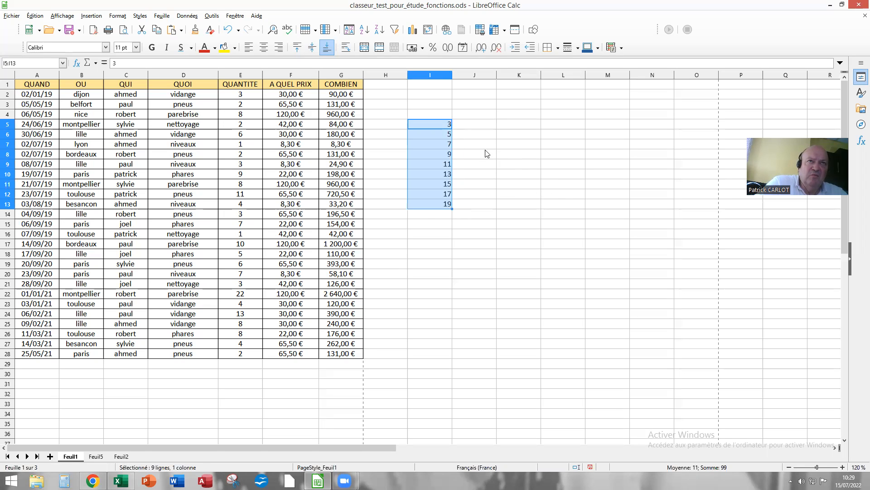
# Step: Change cell I6 to 7 and fill the series defined by I5:I6 down to I14
pyautogui.click(432, 133)
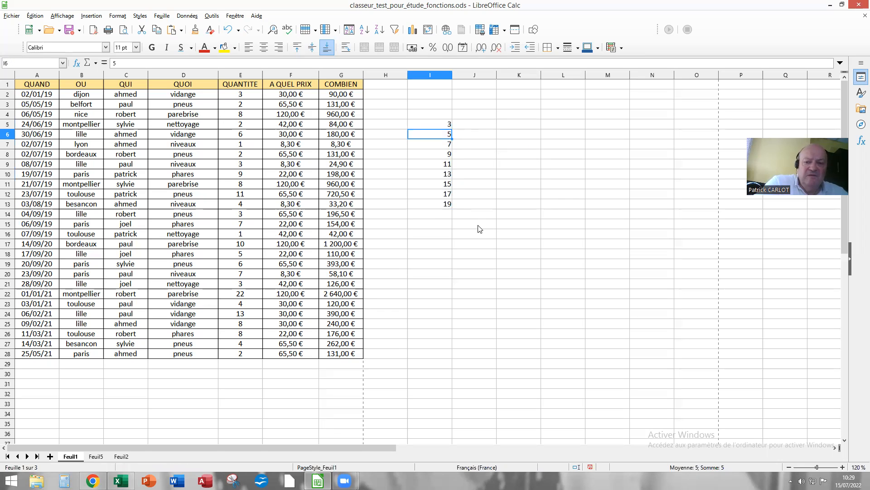
pyautogui.write('7')
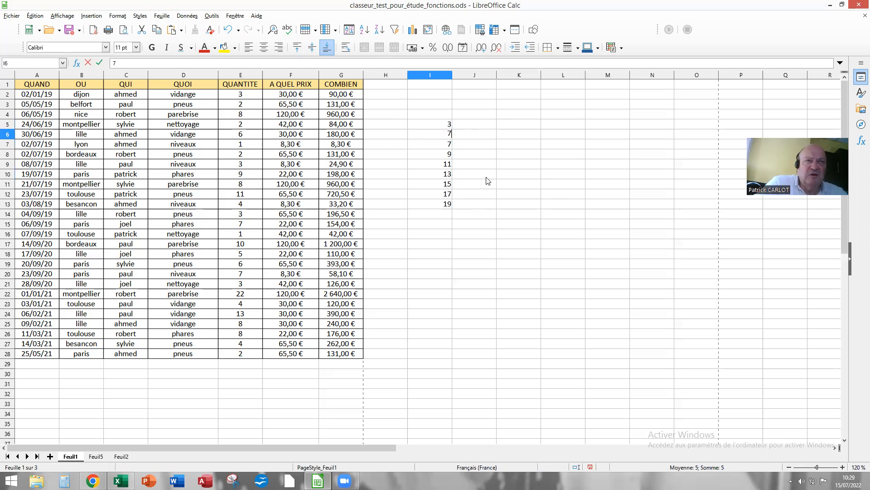
pyautogui.press('Return')
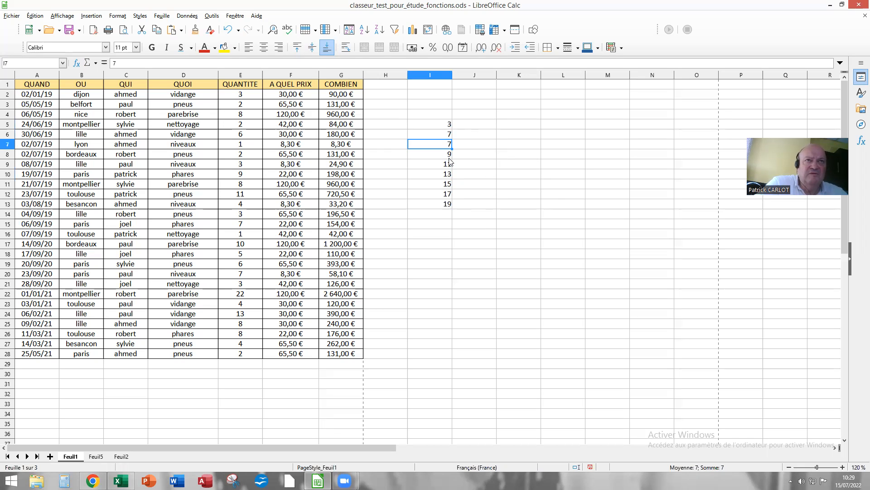
pyautogui.click(440, 135)
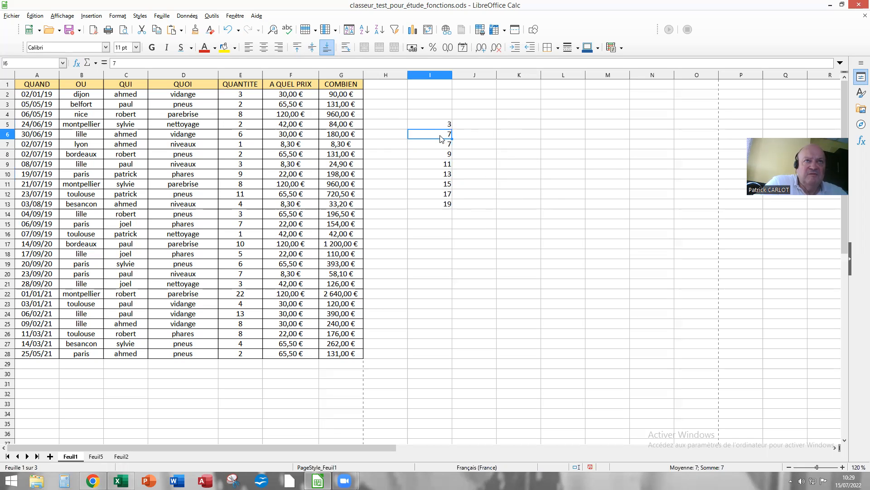
pyautogui.click(434, 126)
pyautogui.click(448, 139)
pyautogui.click(436, 126)
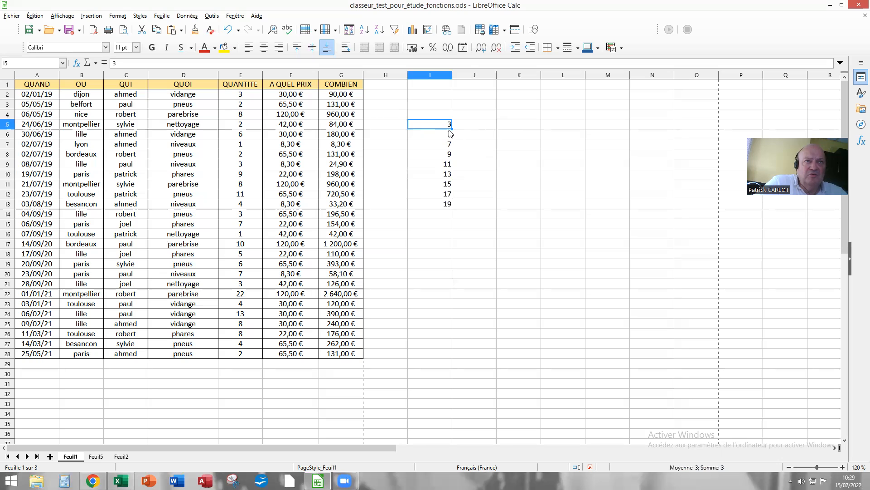
pyautogui.moveTo(438, 128); pyautogui.dragTo(440, 136)
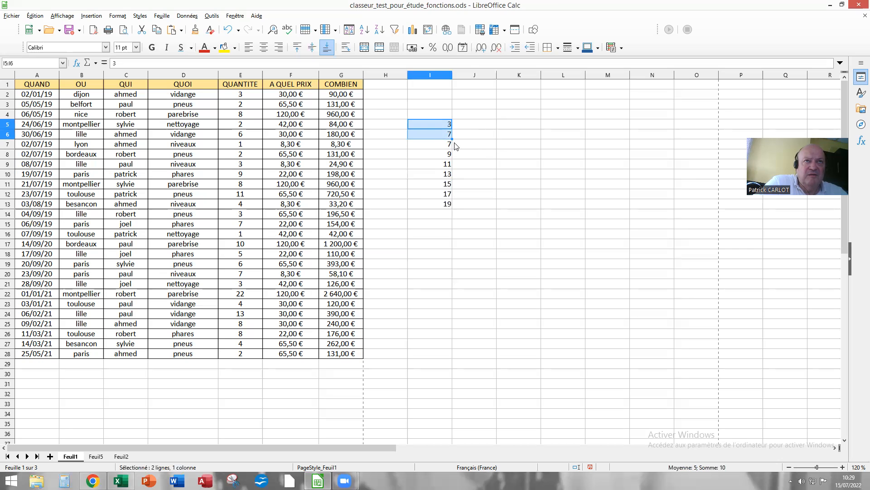
pyautogui.moveTo(452, 140); pyautogui.dragTo(445, 222)
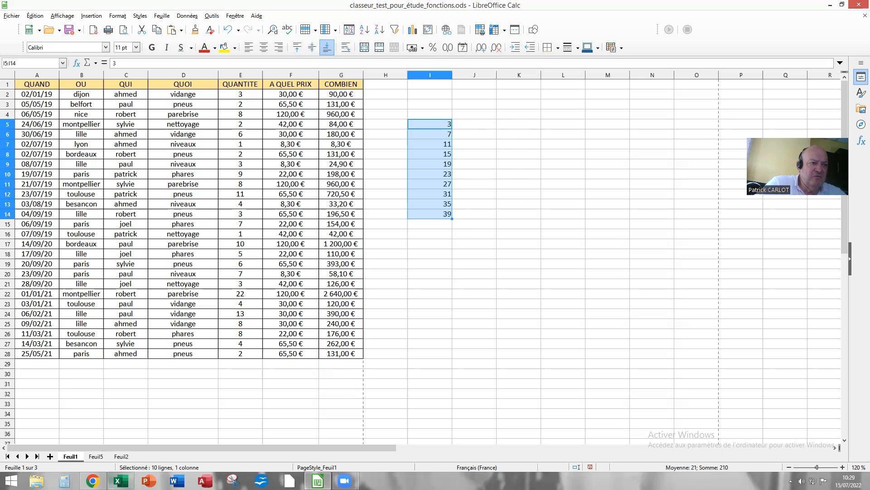
# Step: Switch to the Excel workbook and delete columns I and J containing the test dates
pyautogui.click(121, 480)
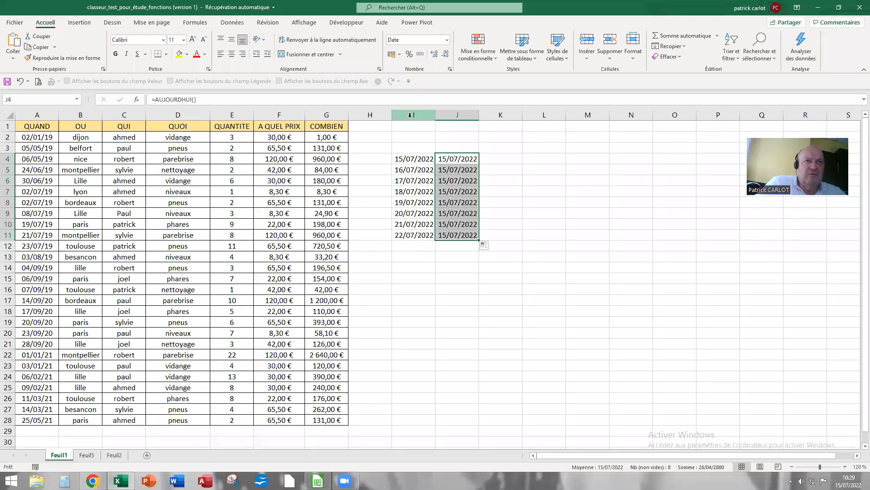
pyautogui.moveTo(410, 117); pyautogui.dragTo(443, 116)
pyautogui.rightClick(426, 163)
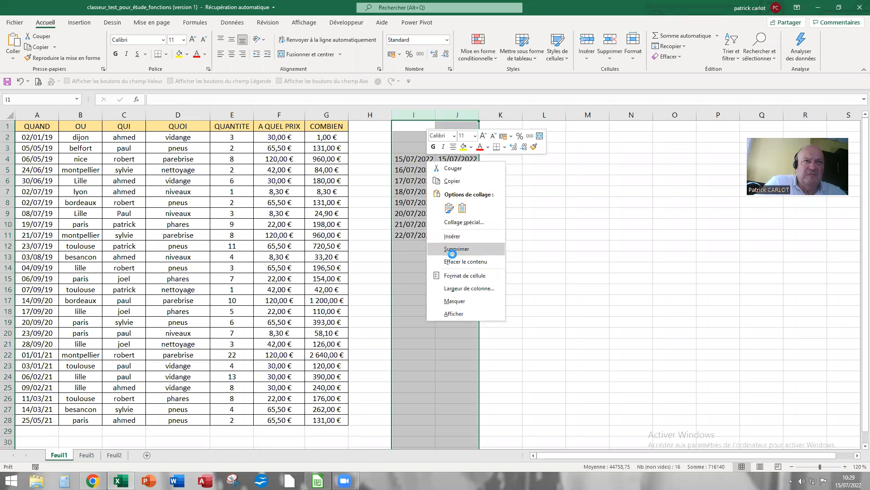
pyautogui.click(456, 249)
# Step: Enter the number 3 in cell I6 and 5 in cell I7
pyautogui.click(408, 179)
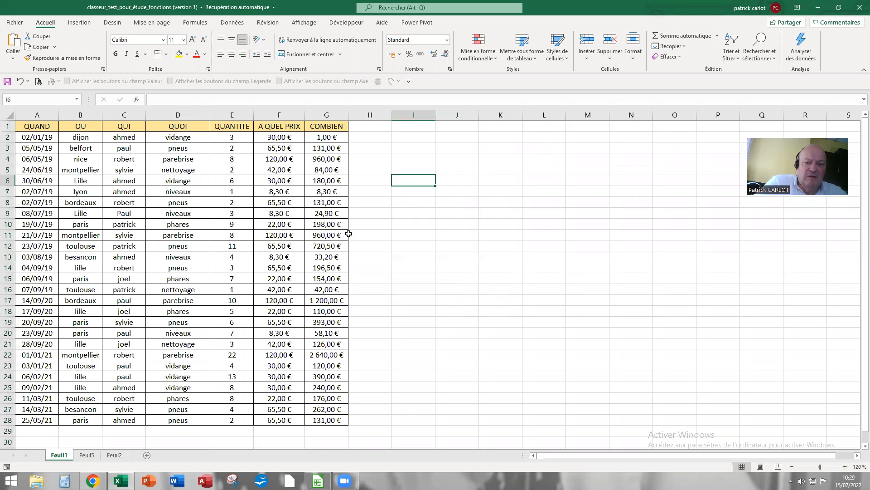
pyautogui.write('3')
pyautogui.press('Return')
pyautogui.write('5')
pyautogui.press('Return')
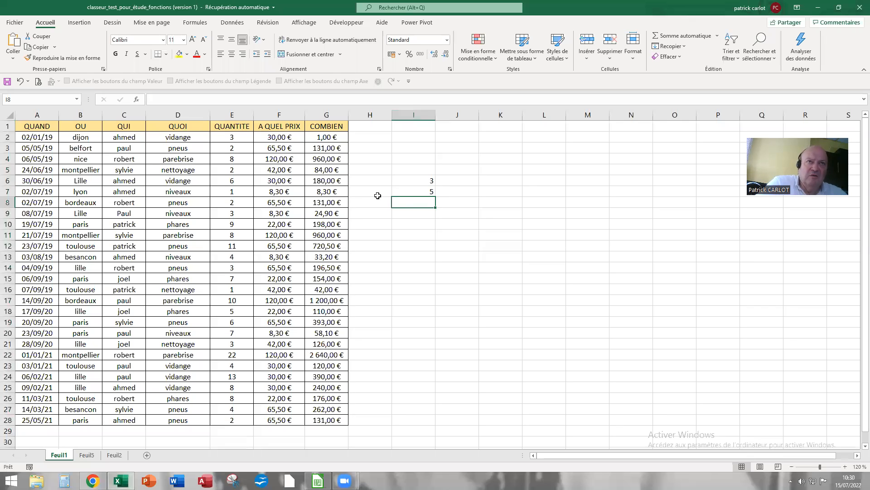
# Step: Try filling down from cell I6 alone to I17, and undo the fill
pyautogui.click(420, 185)
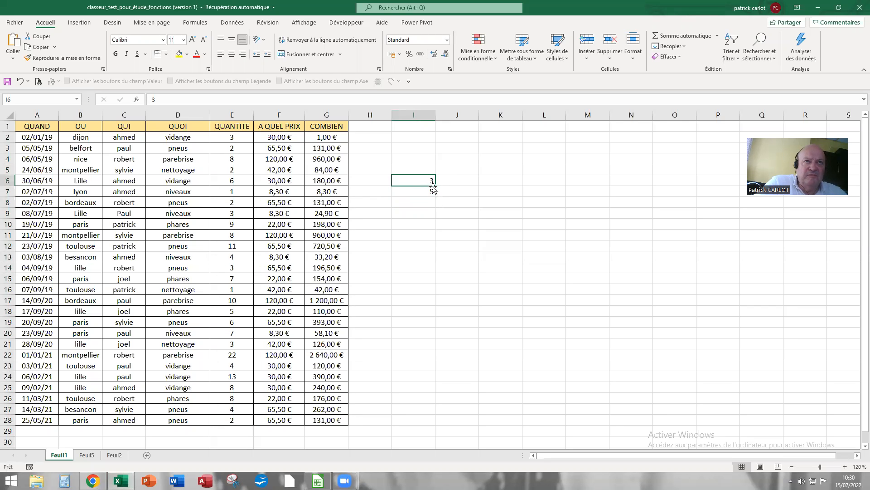
pyautogui.moveTo(435, 185); pyautogui.dragTo(436, 303)
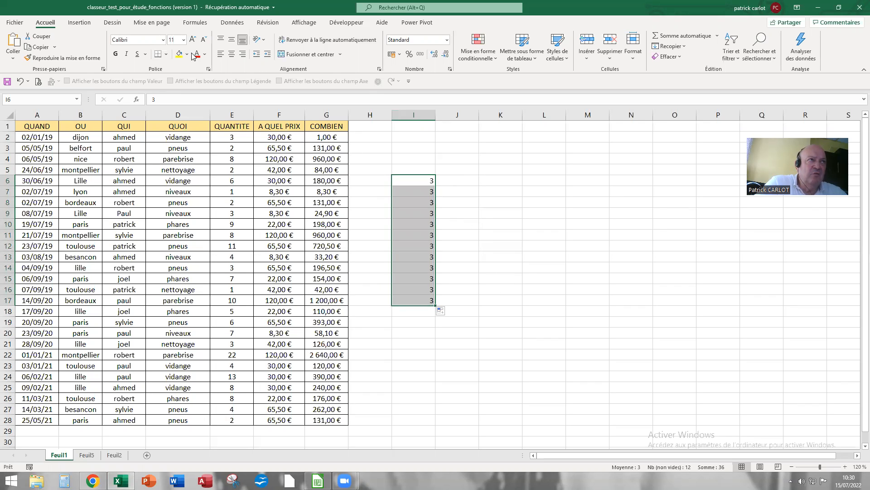
pyautogui.click(20, 81)
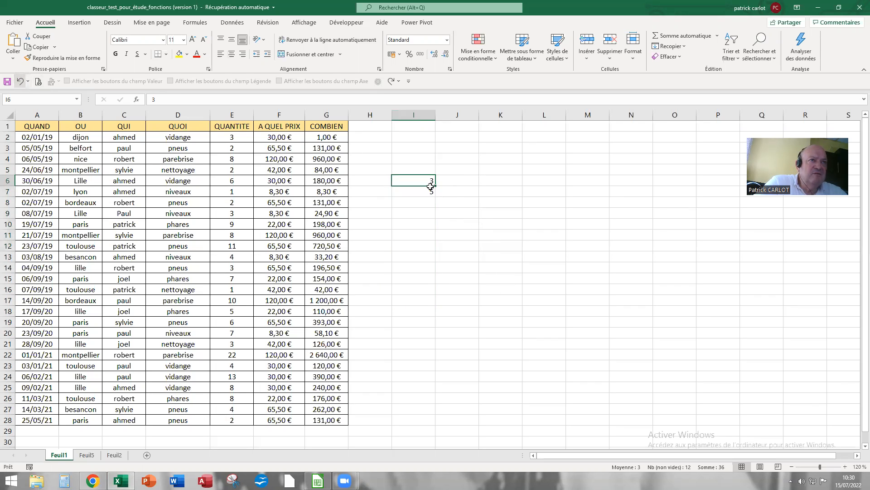
# Step: Fill down from cell I7 alone to I15
pyautogui.click(433, 194)
pyautogui.moveTo(436, 196); pyautogui.dragTo(438, 278)
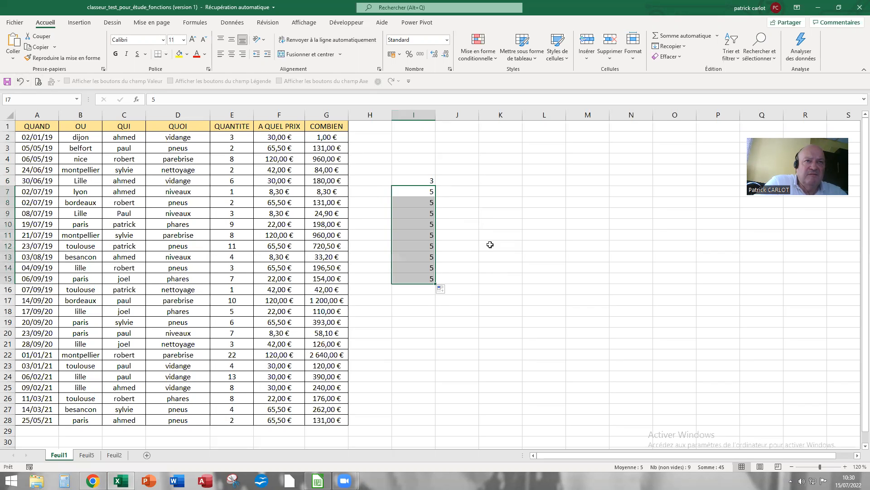
pyautogui.click(490, 245)
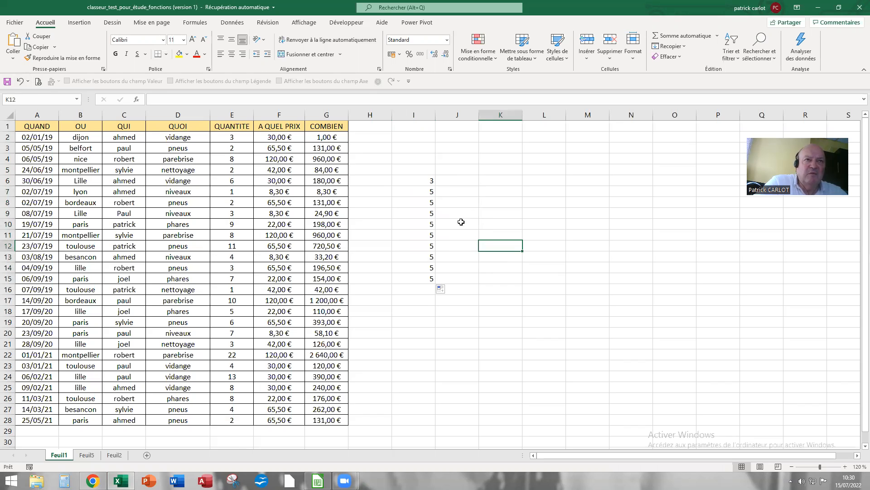
# Step: Fill down from cell I6 alone to I18, overwriting the values below it
pyautogui.click(433, 184)
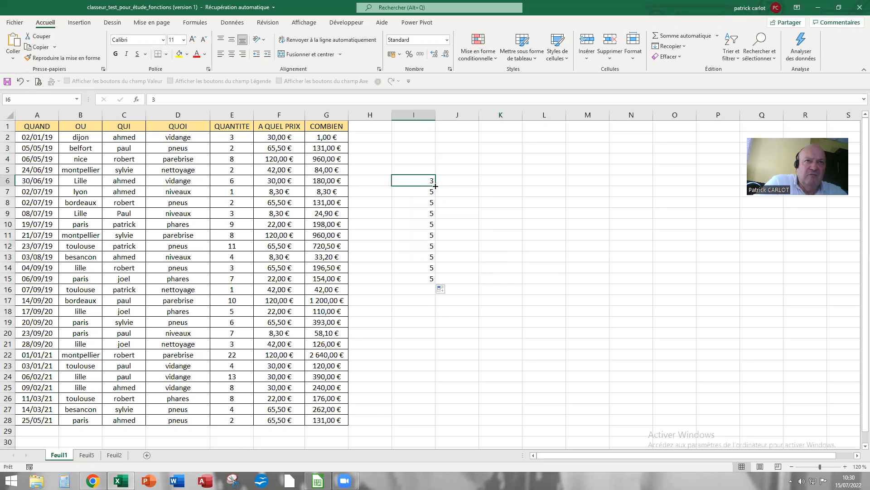
pyautogui.moveTo(437, 190); pyautogui.dragTo(439, 313)
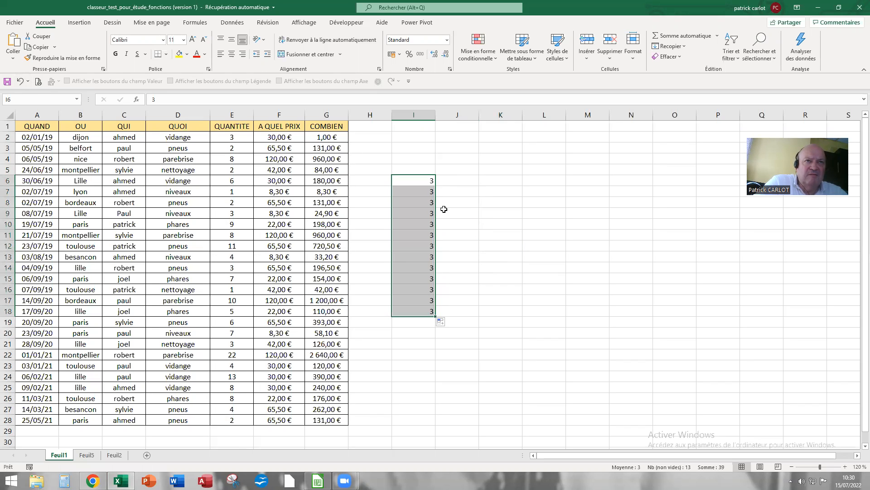
pyautogui.click(416, 183)
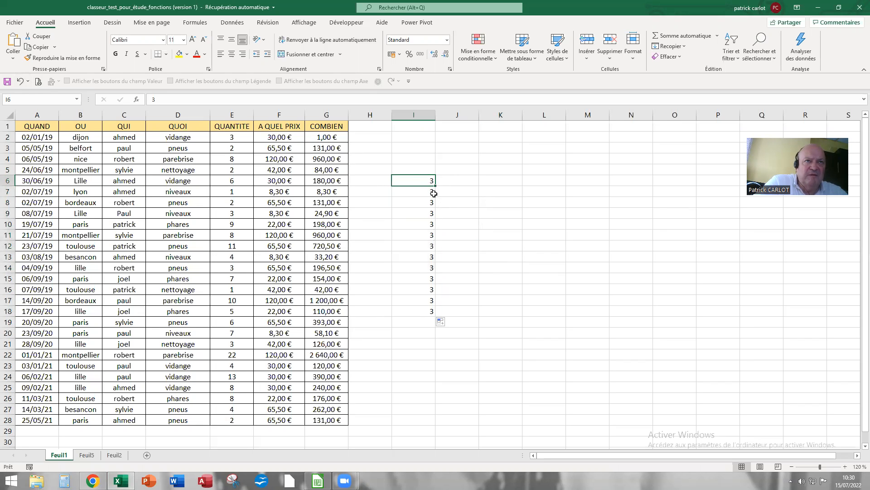
# Step: Enter 5 in cell I7 and fill the series defined by I6:I7 down to I19
pyautogui.click(431, 191)
pyautogui.write('5')
pyautogui.click(413, 205)
pyautogui.moveTo(416, 182); pyautogui.dragTo(435, 327)
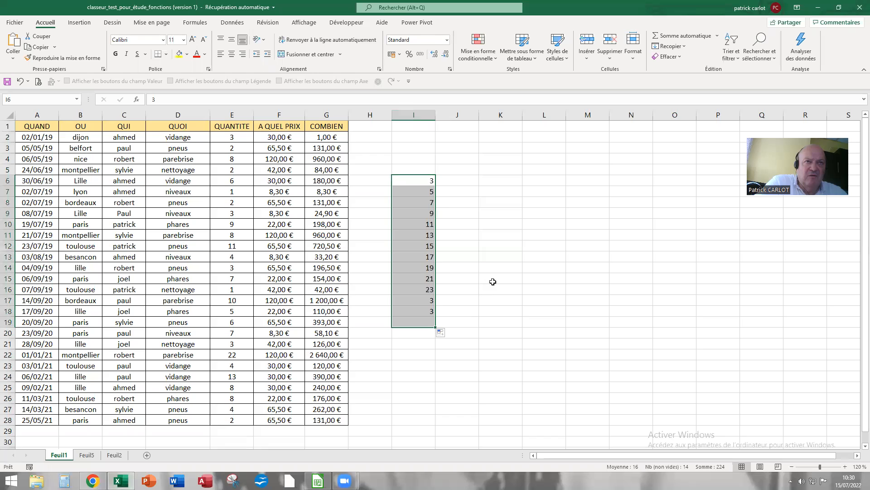
pyautogui.click(465, 184)
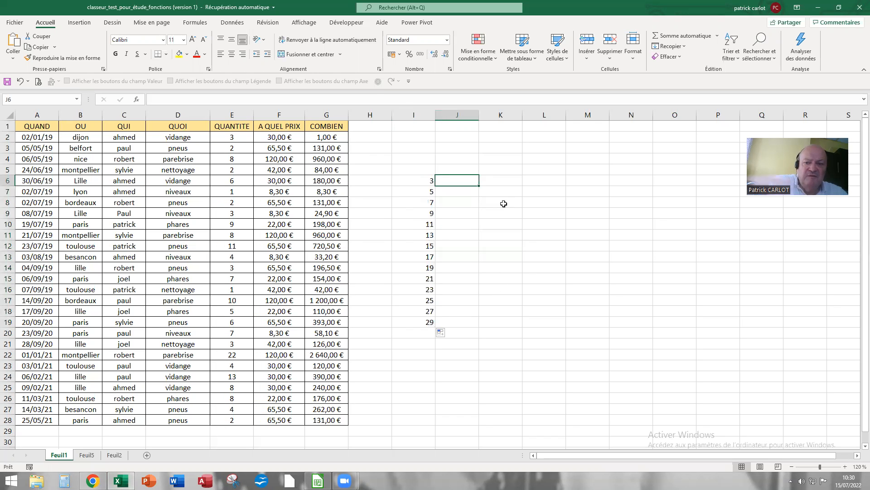
# Step: Enter 3 in cell J6 and 8 in J7, and fill the series defined by J6:J7 down to J19
pyautogui.write('3')
pyautogui.press('Return')
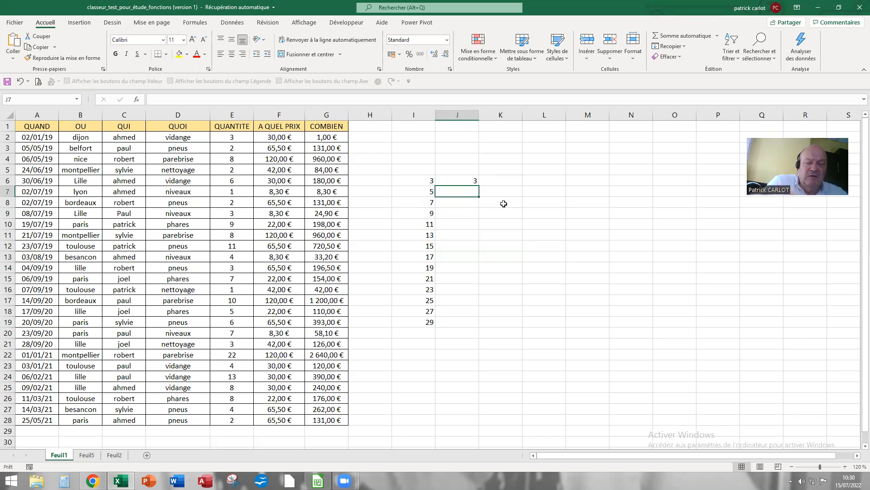
pyautogui.write('8')
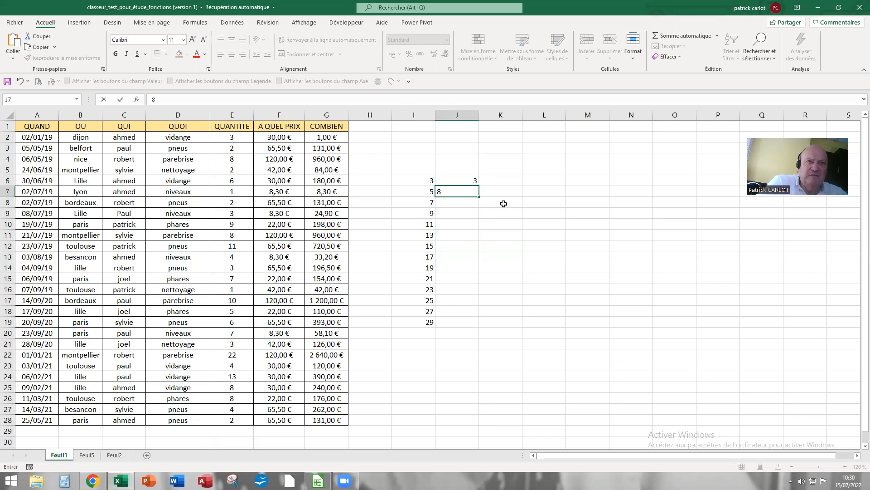
pyautogui.press('Return')
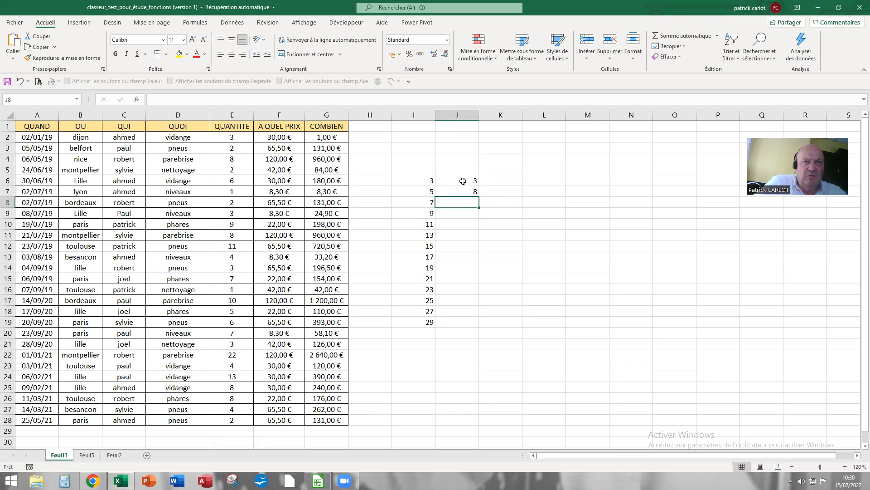
pyautogui.moveTo(463, 180); pyautogui.dragTo(463, 191)
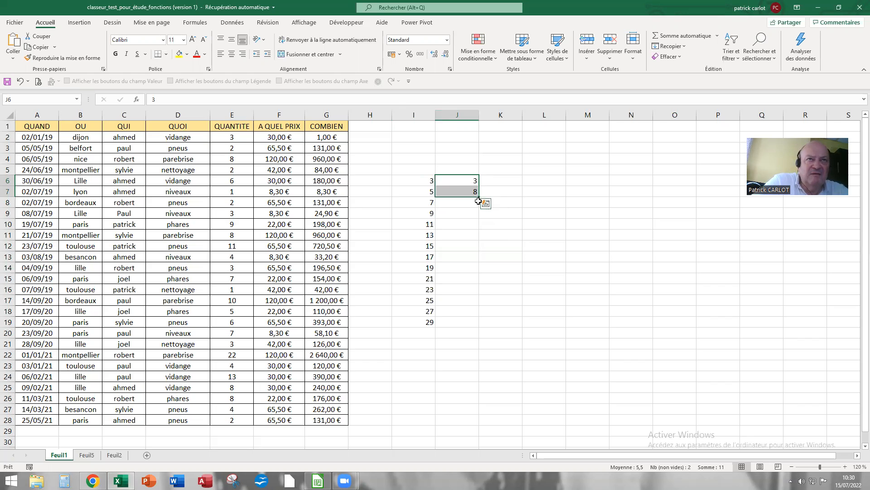
pyautogui.moveTo(479, 197); pyautogui.dragTo(555, 275)
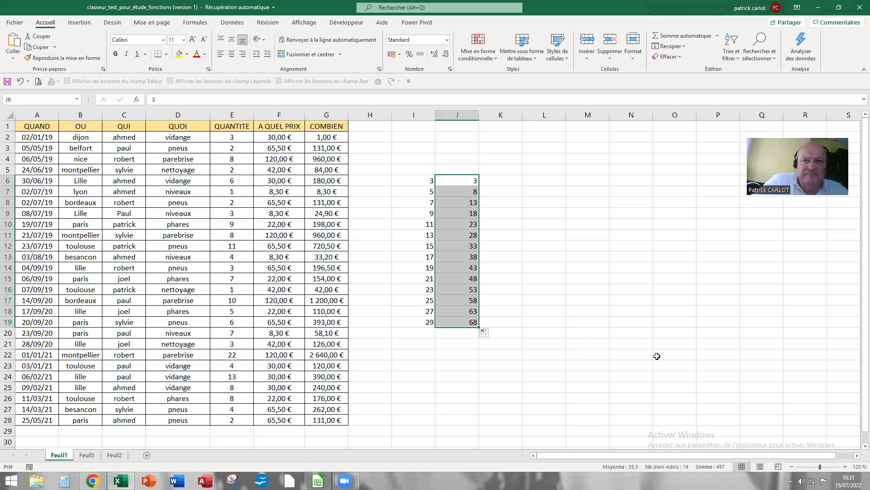
pyautogui.click(692, 204)
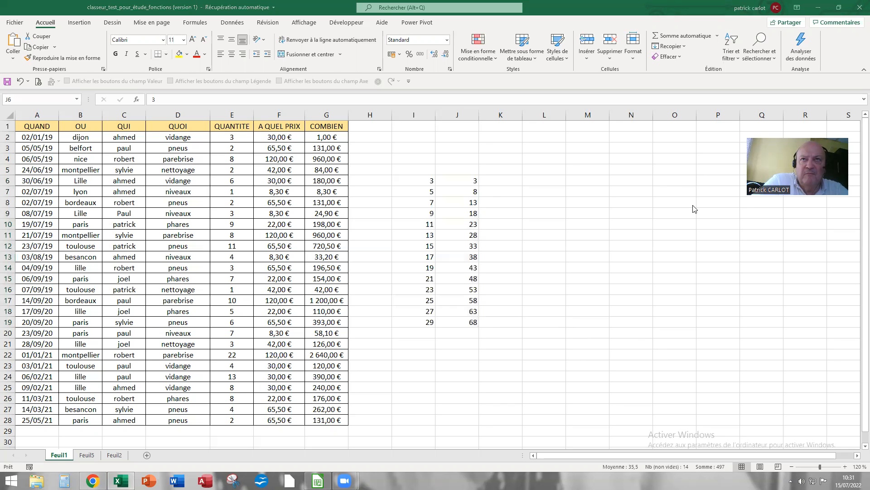